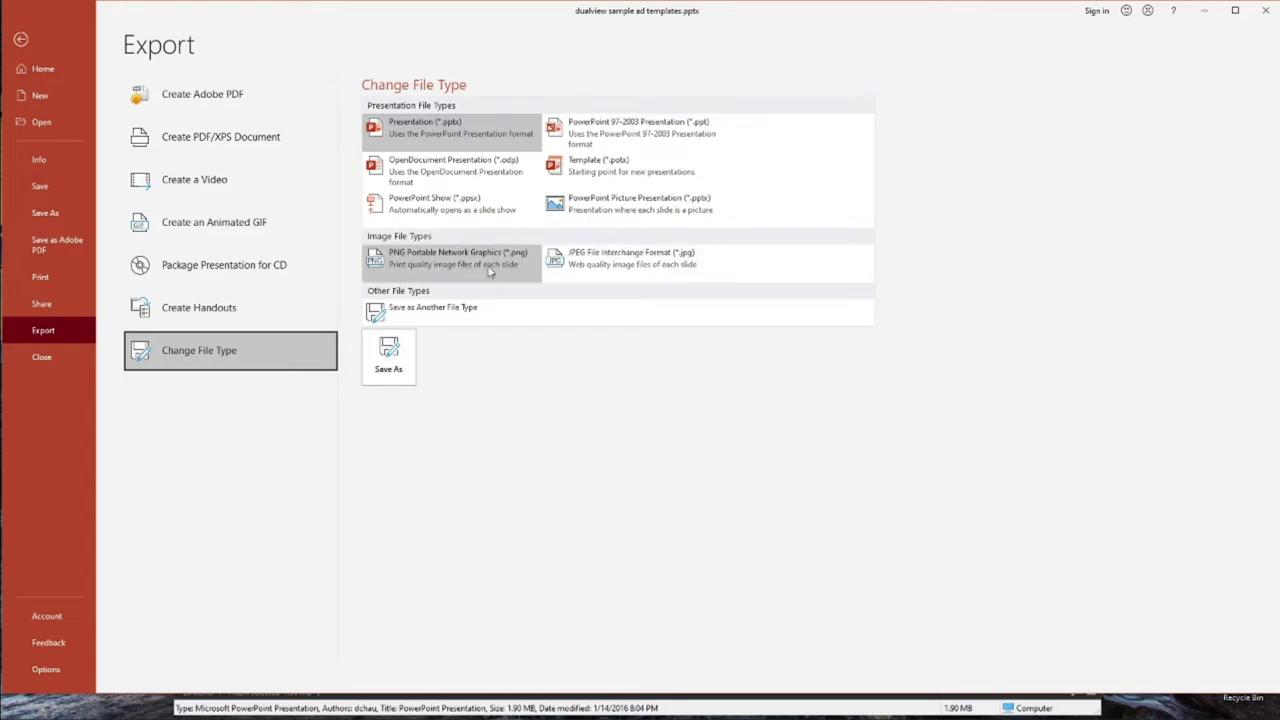
- Glance at the Create a Video options, then pick PNG Portable Network Graphics as the export type
{"action": "left_click", "coordinate": [230, 181]}
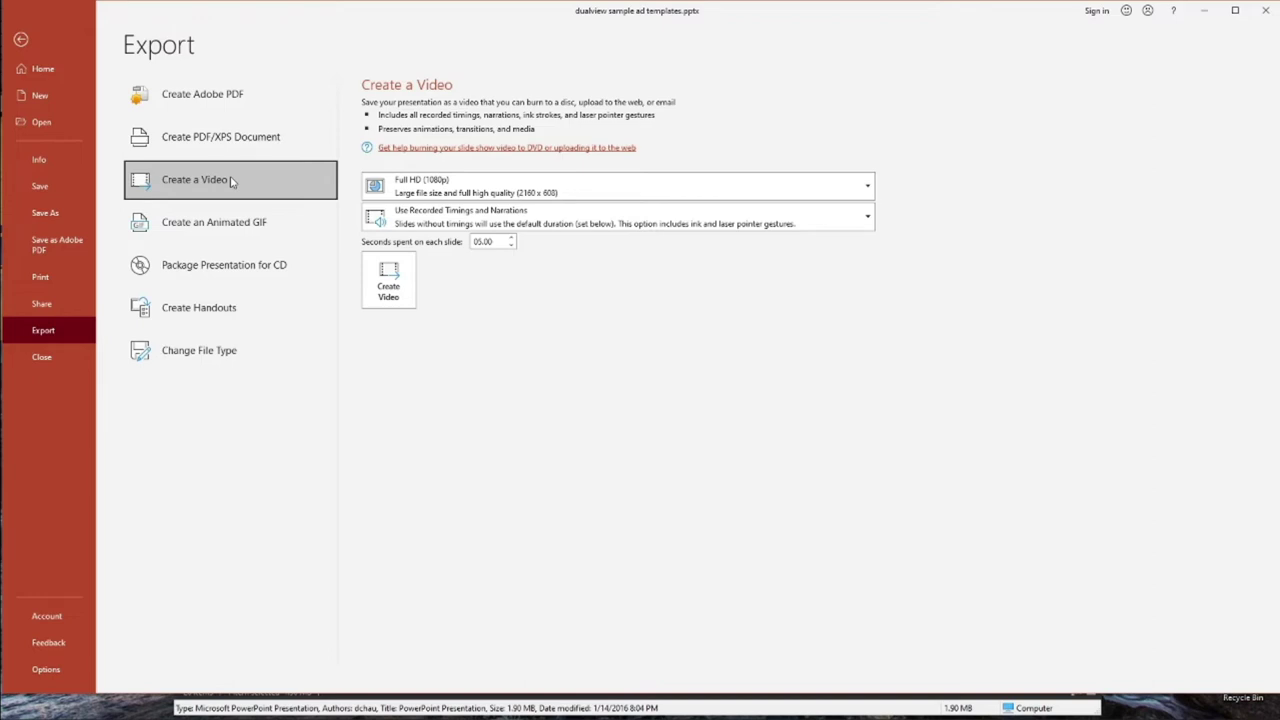
{"action": "left_click", "coordinate": [201, 356]}
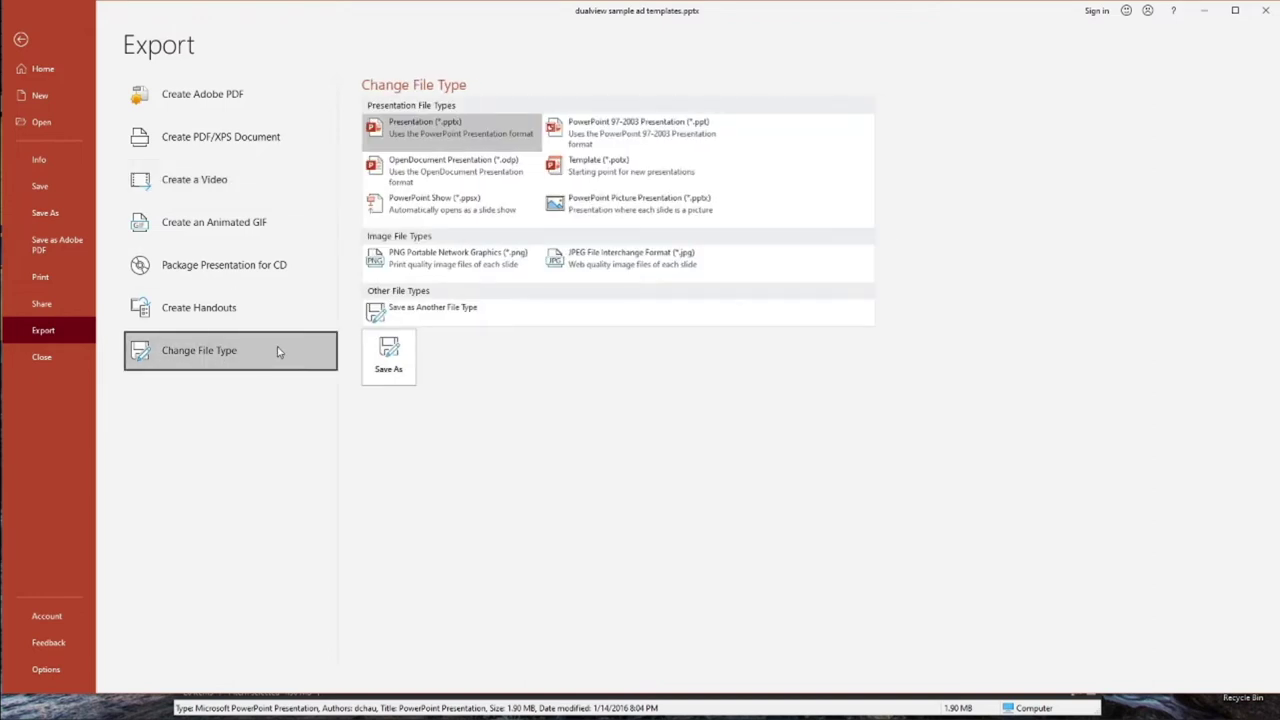
{"action": "double_click", "coordinate": [443, 258]}
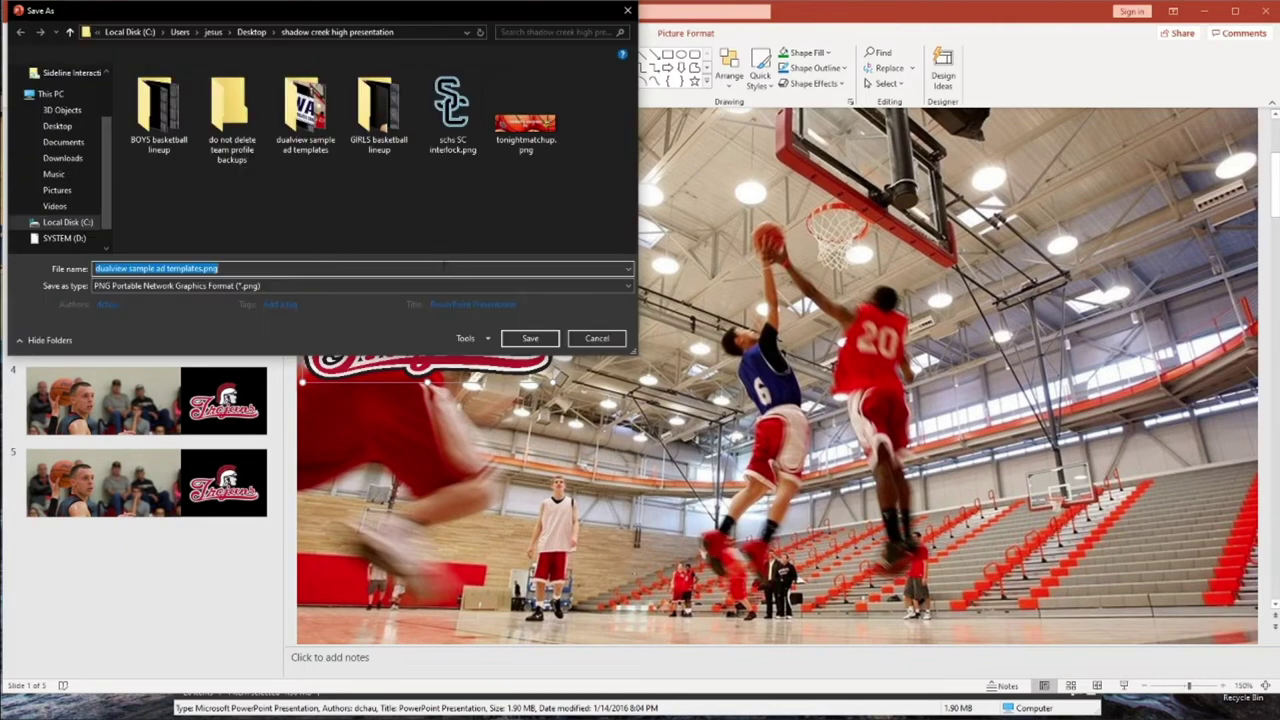
- Save the presentation as PNG images to This PC > Desktop
{"action": "left_click_drag", "start_coordinate": [376, 18], "coordinate": [785, 163]}
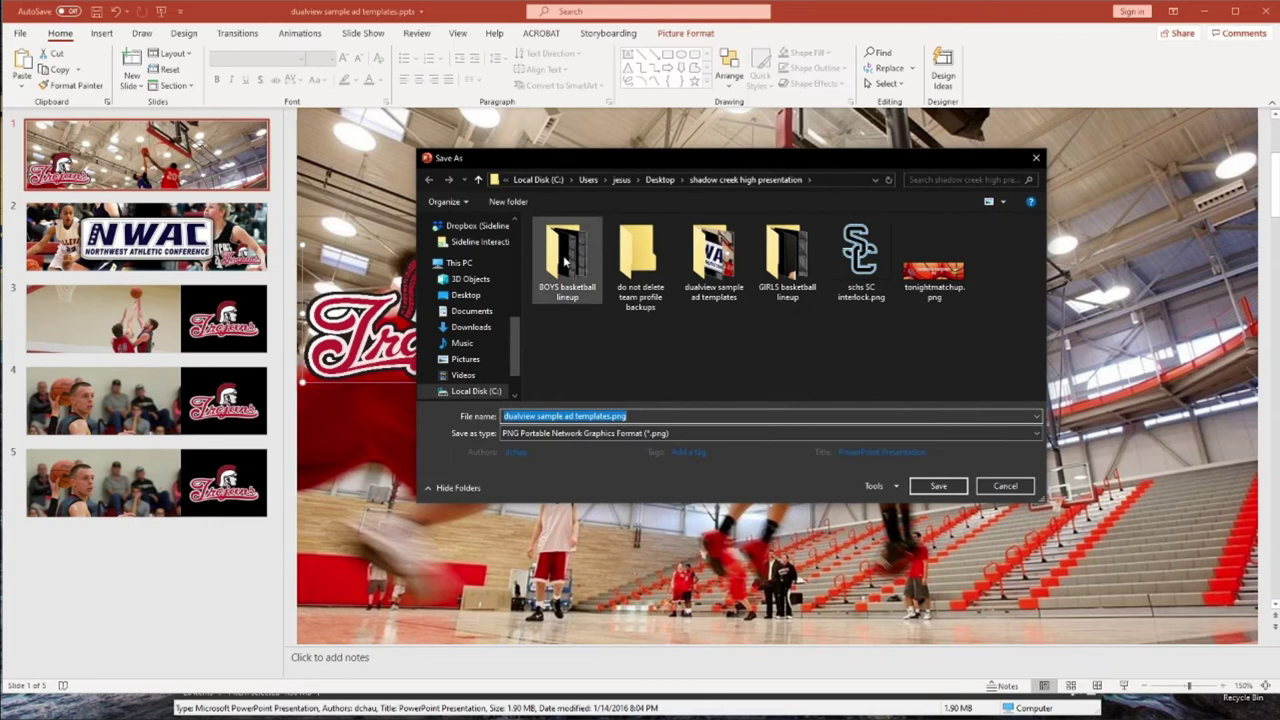
{"action": "left_click", "coordinate": [460, 264]}
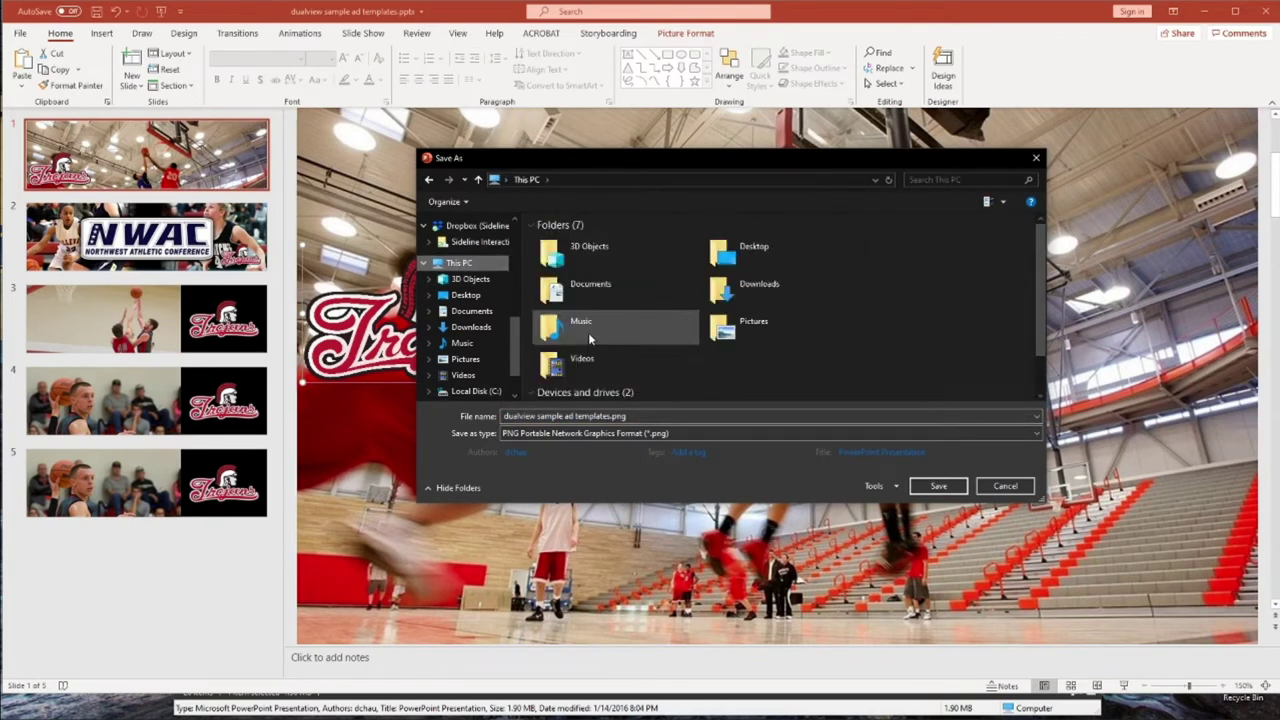
{"action": "scroll", "coordinate": [860, 330], "scroll_direction": "down", "scroll_amount": 1}
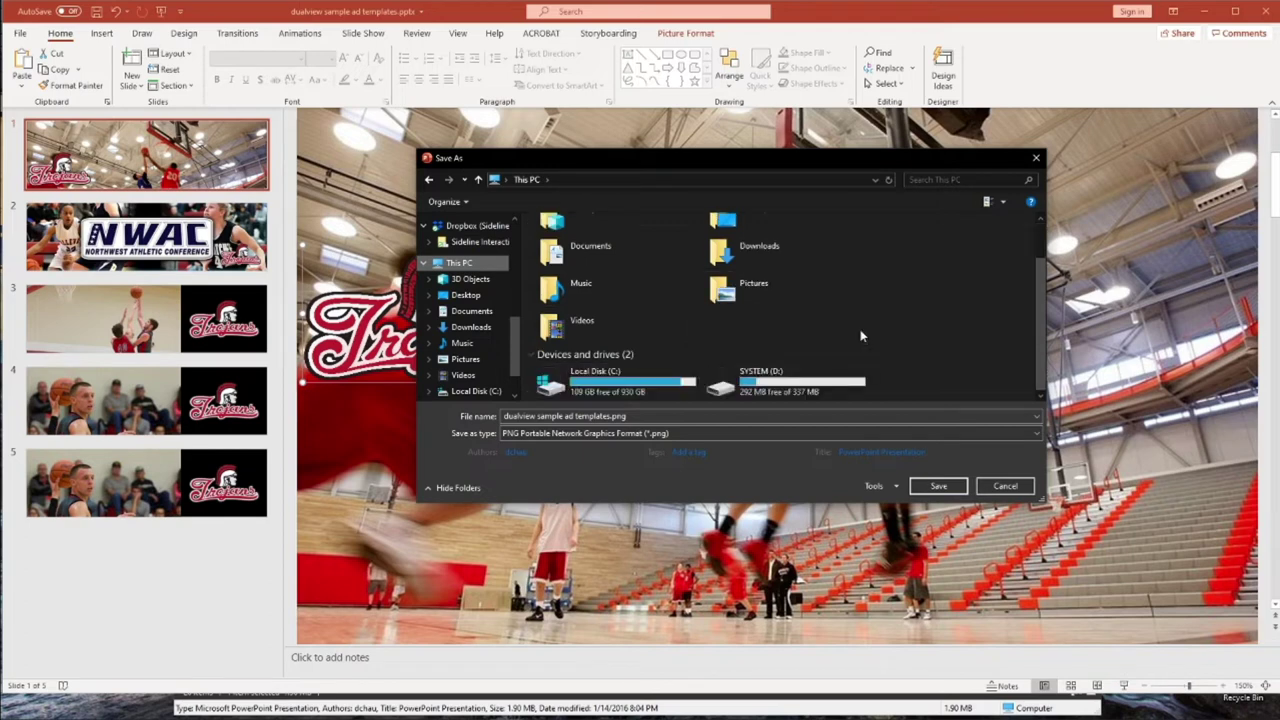
{"action": "left_click", "coordinate": [465, 295]}
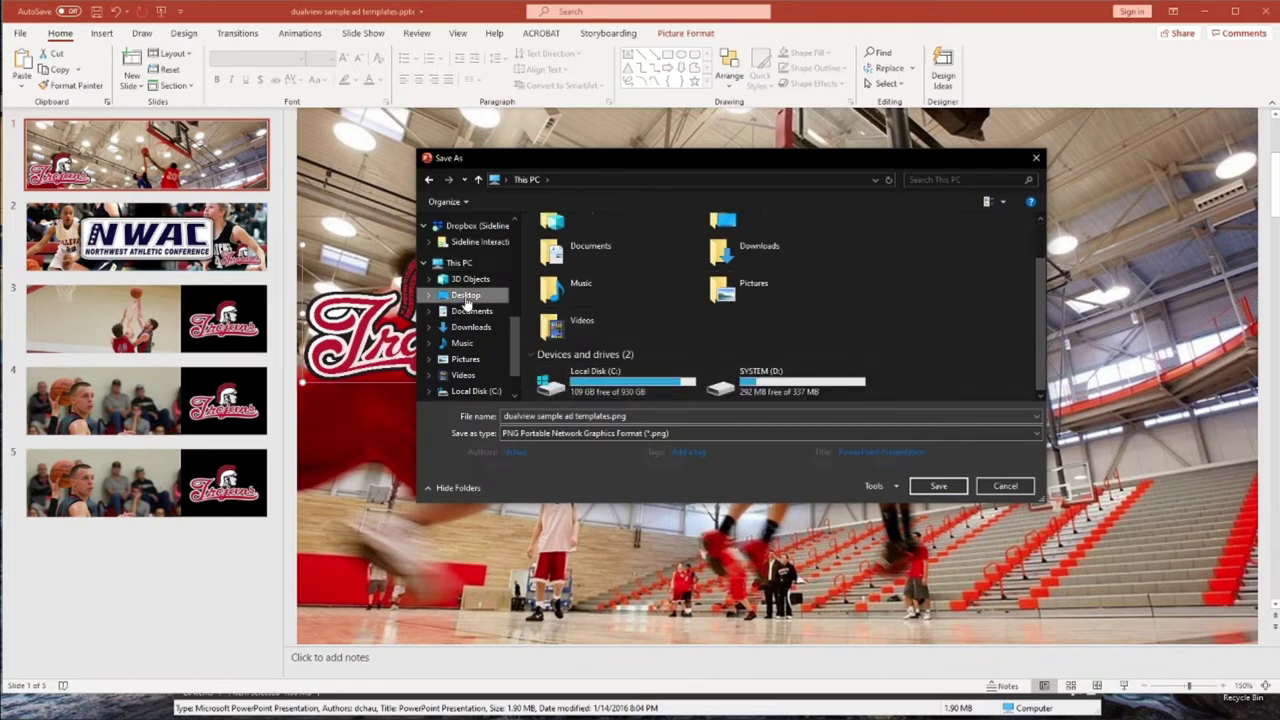
{"action": "left_click", "coordinate": [938, 486]}
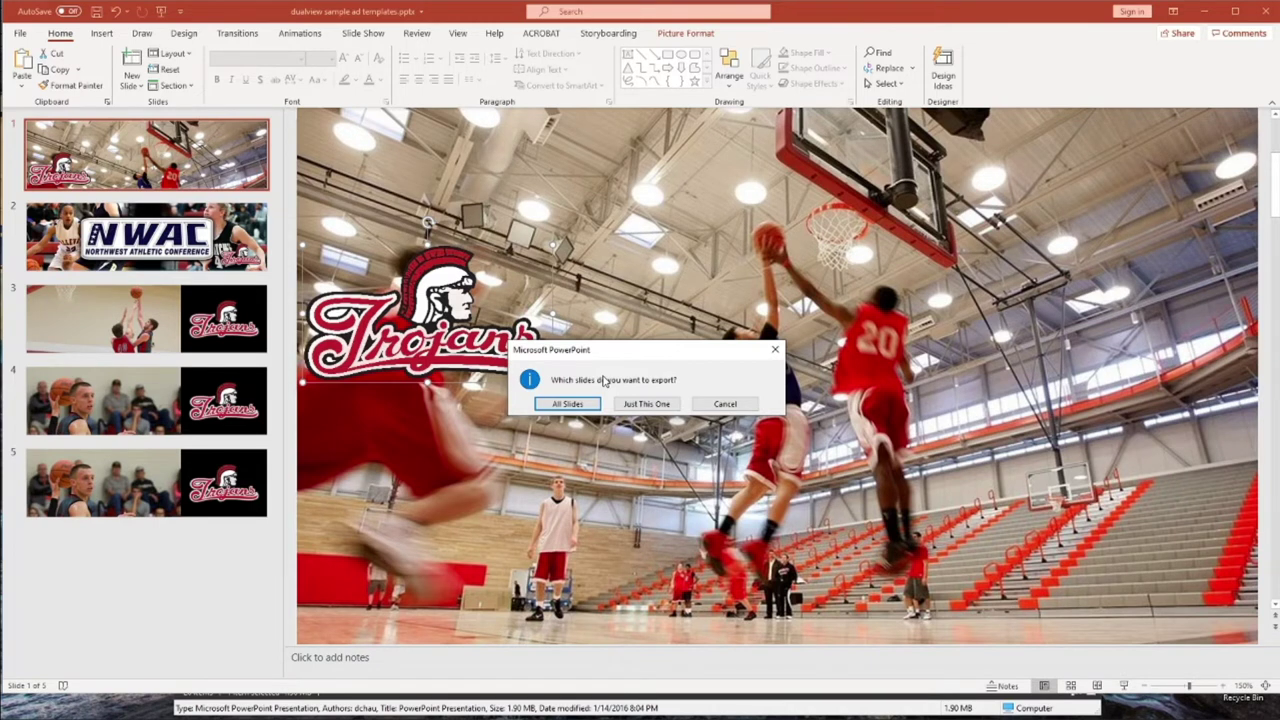
- Export all slides, acknowledge the confirmation, and close PowerPoint without saving
{"action": "left_click", "coordinate": [578, 403]}
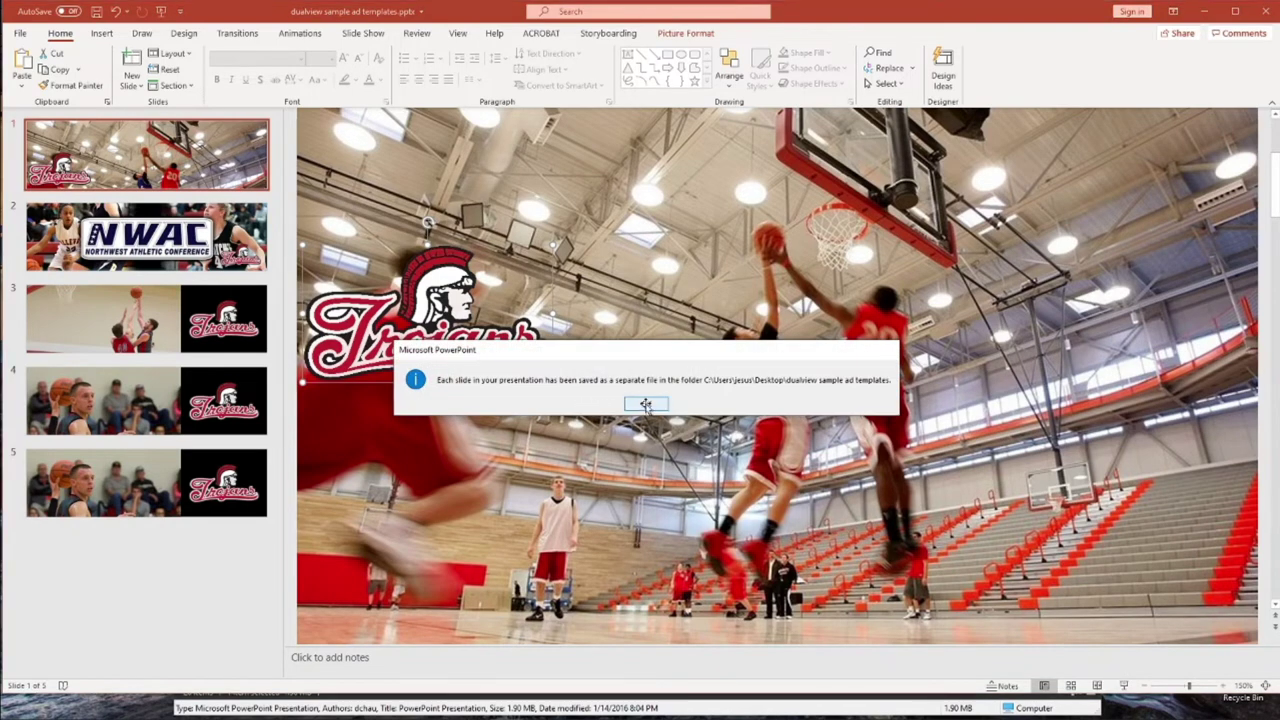
{"action": "left_click", "coordinate": [646, 404]}
{"action": "left_click", "coordinate": [1257, 11]}
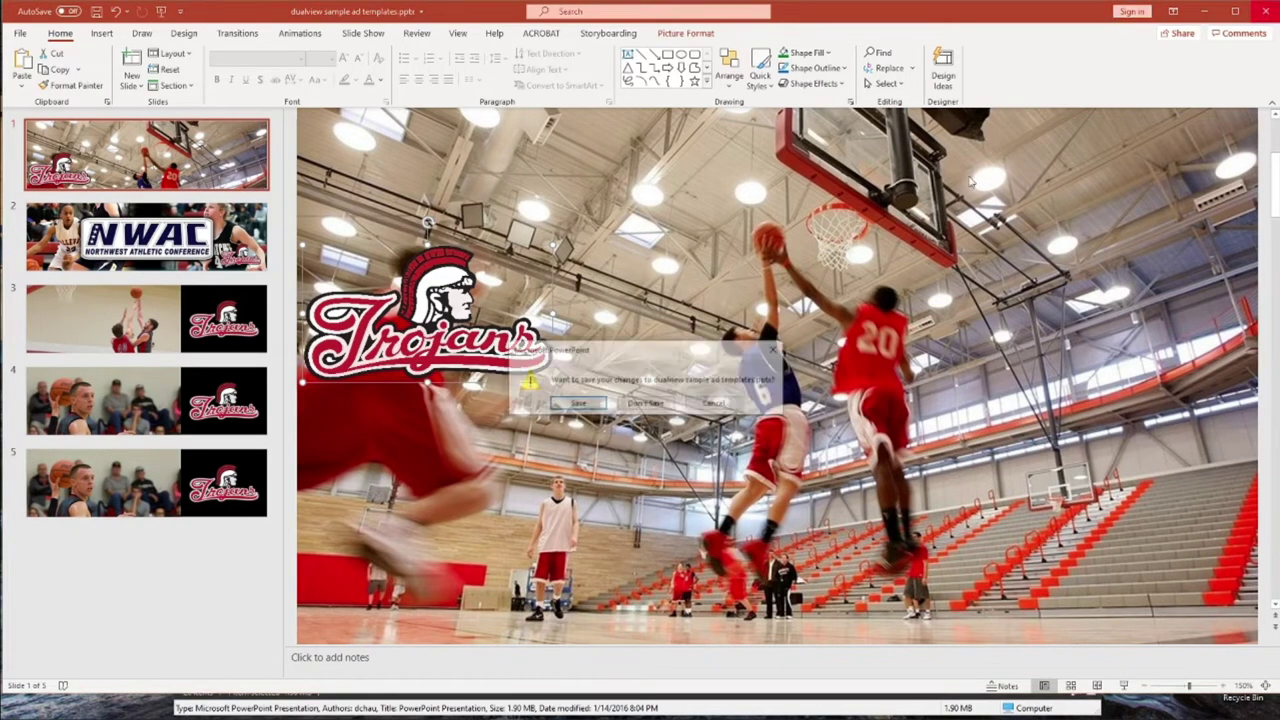
{"action": "left_click", "coordinate": [647, 404]}
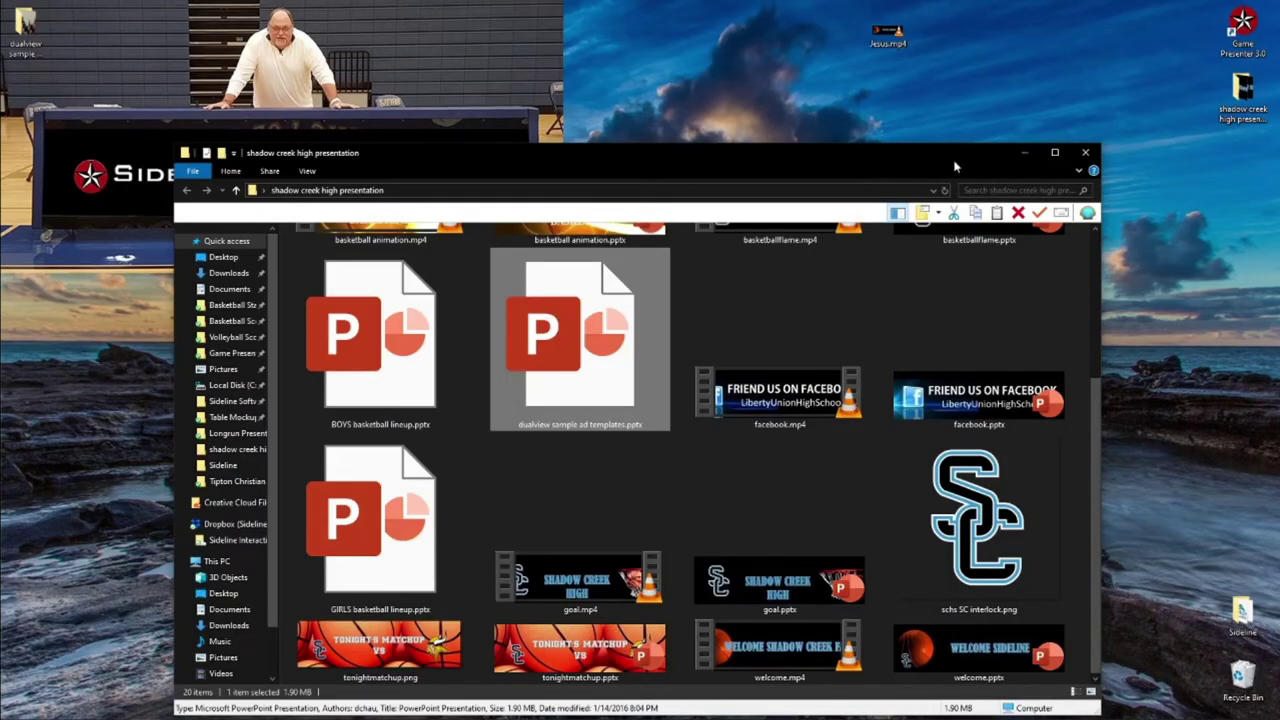
- Move the dualview sample ad templates folder beside Jesus.mp4 on the desktop and open it
{"action": "left_click", "coordinate": [1085, 152]}
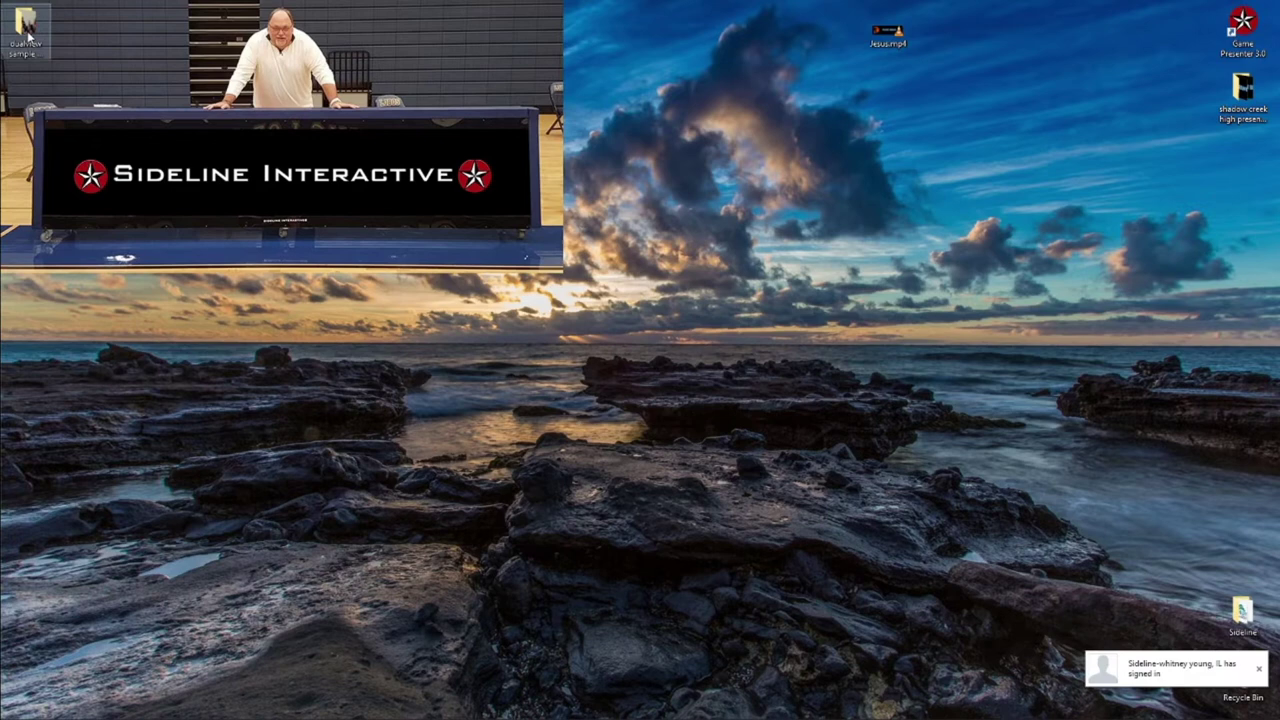
{"action": "left_click_drag", "start_coordinate": [25, 32], "coordinate": [840, 40]}
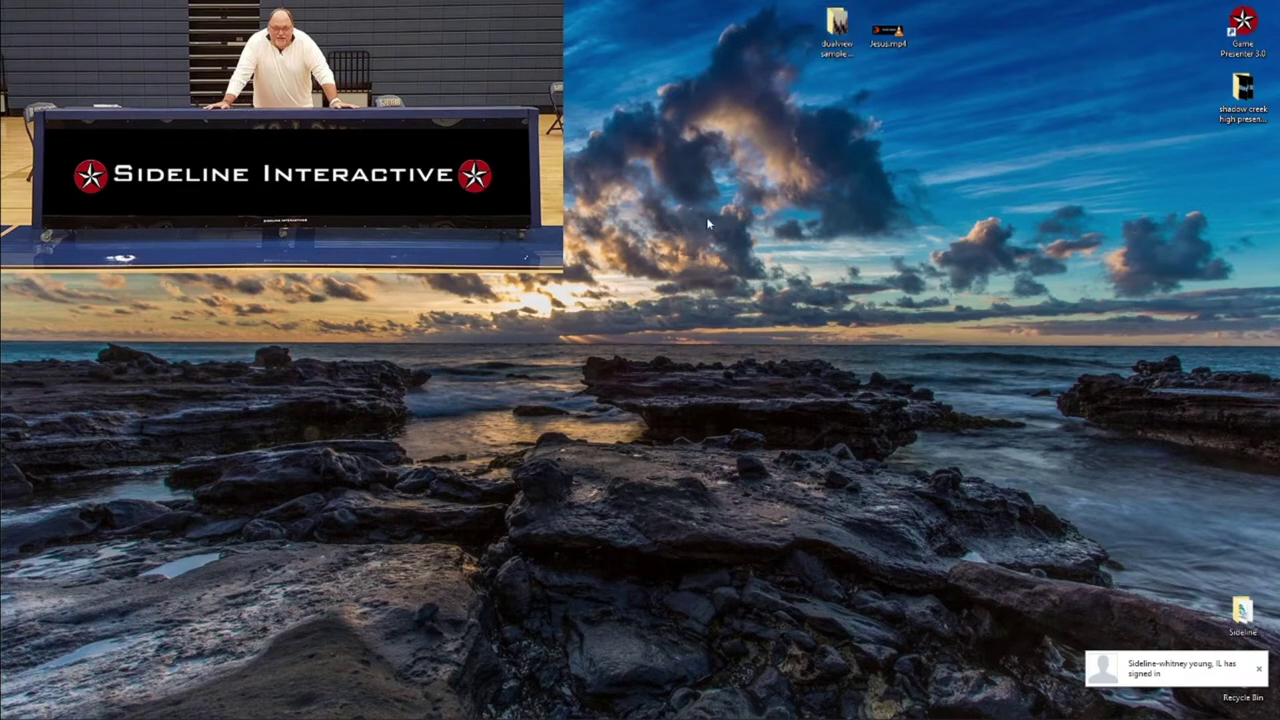
{"action": "double_click", "coordinate": [832, 30]}
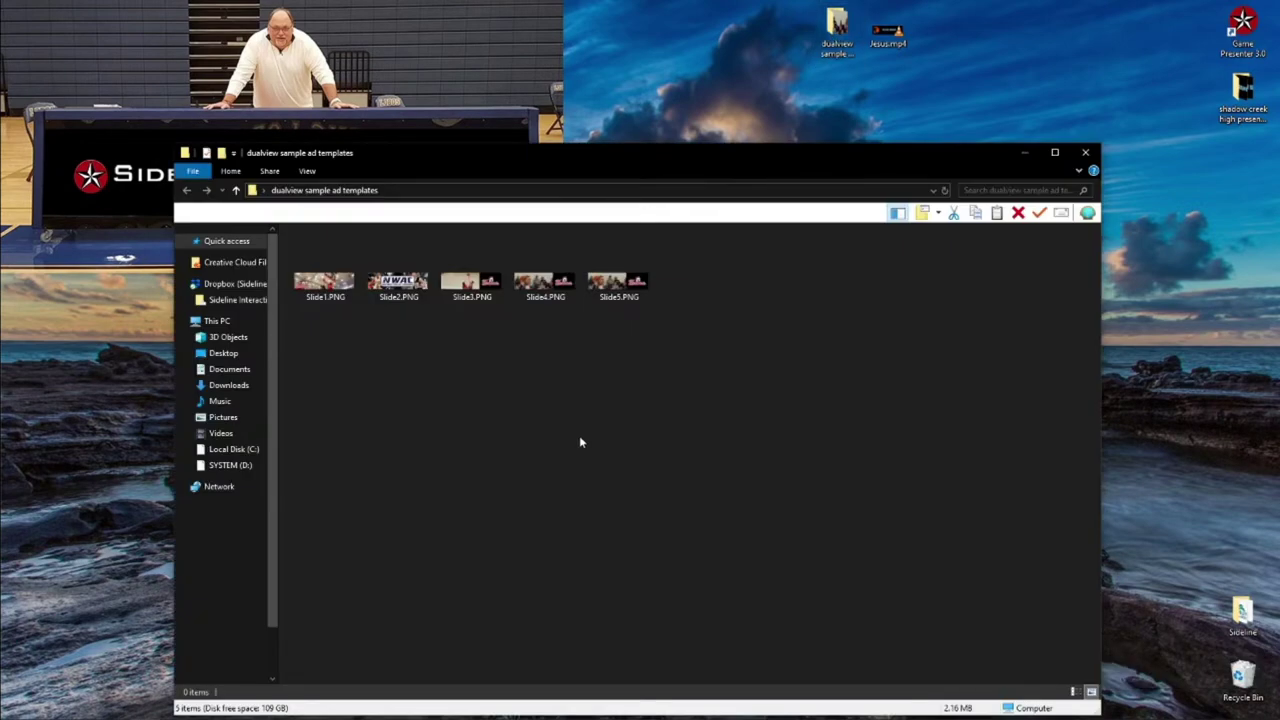
- Check the five slide PNGs as extra large icons, close the folder, and select Game Presenter 3.0
{"action": "right_click", "coordinate": [580, 441]}
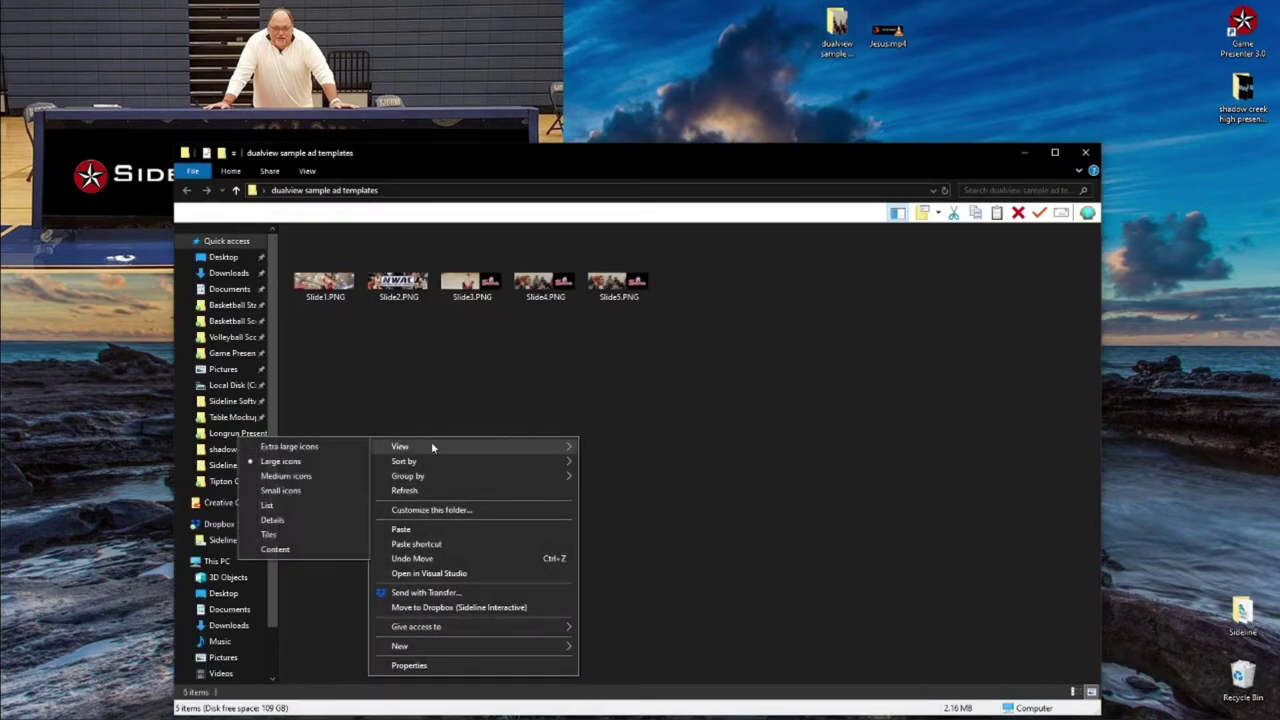
{"action": "mouse_move", "coordinate": [397, 452]}
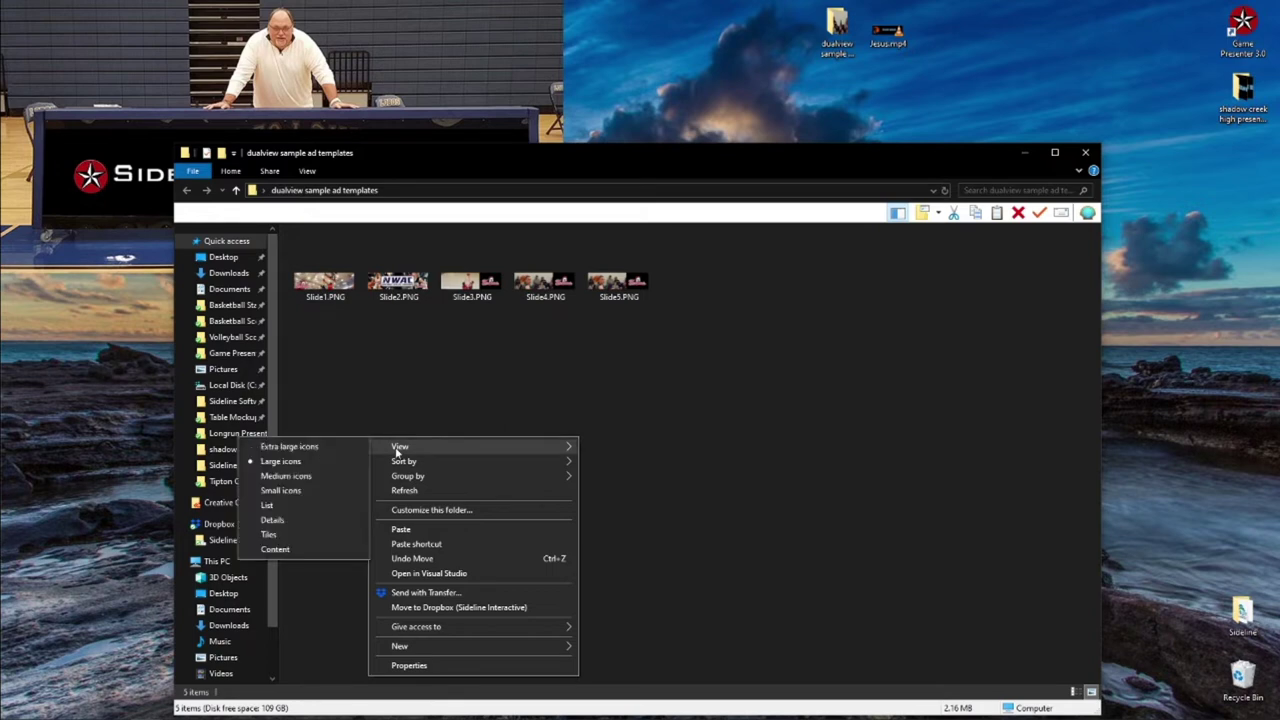
{"action": "left_click", "coordinate": [316, 445]}
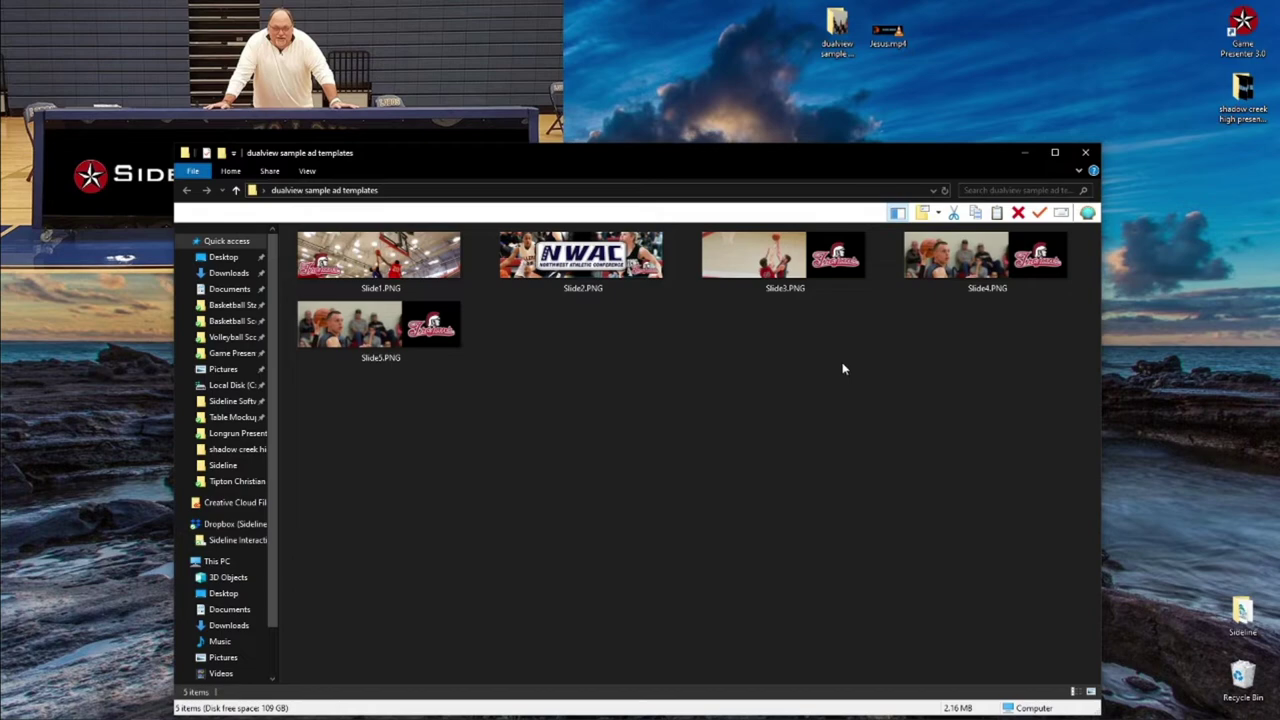
{"action": "left_click", "coordinate": [1084, 150]}
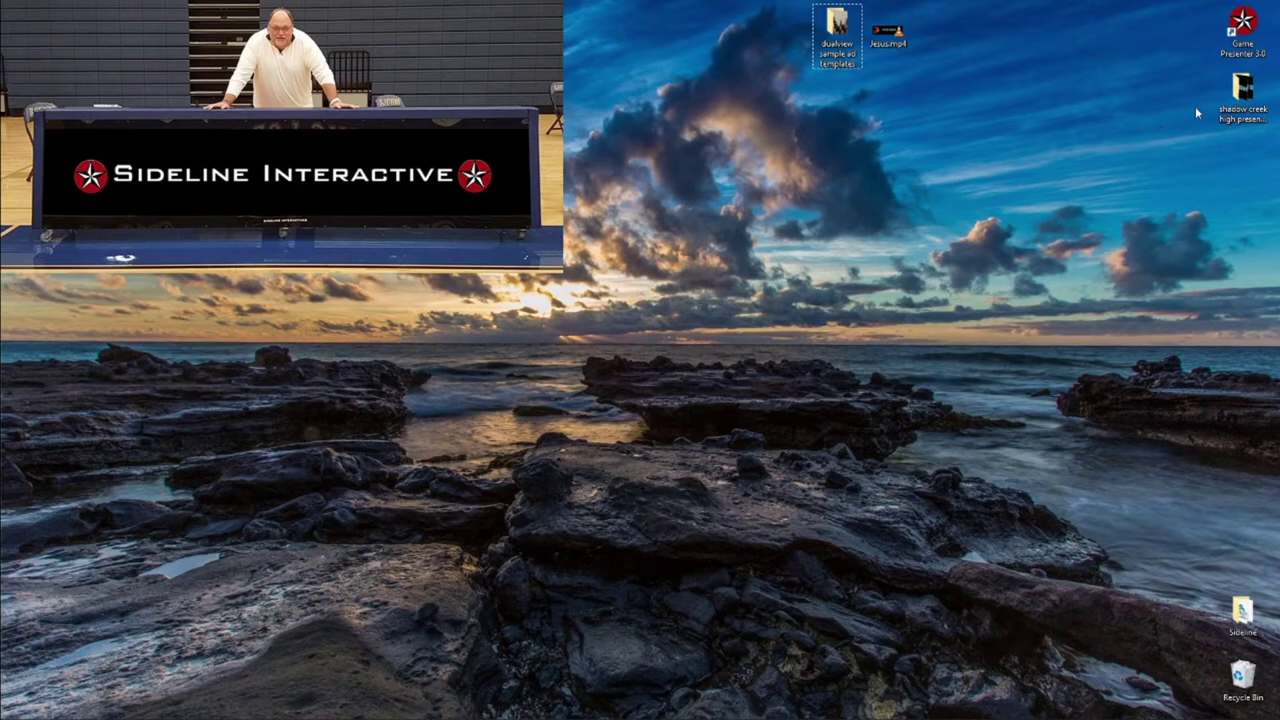
{"action": "left_click", "coordinate": [1232, 46]}
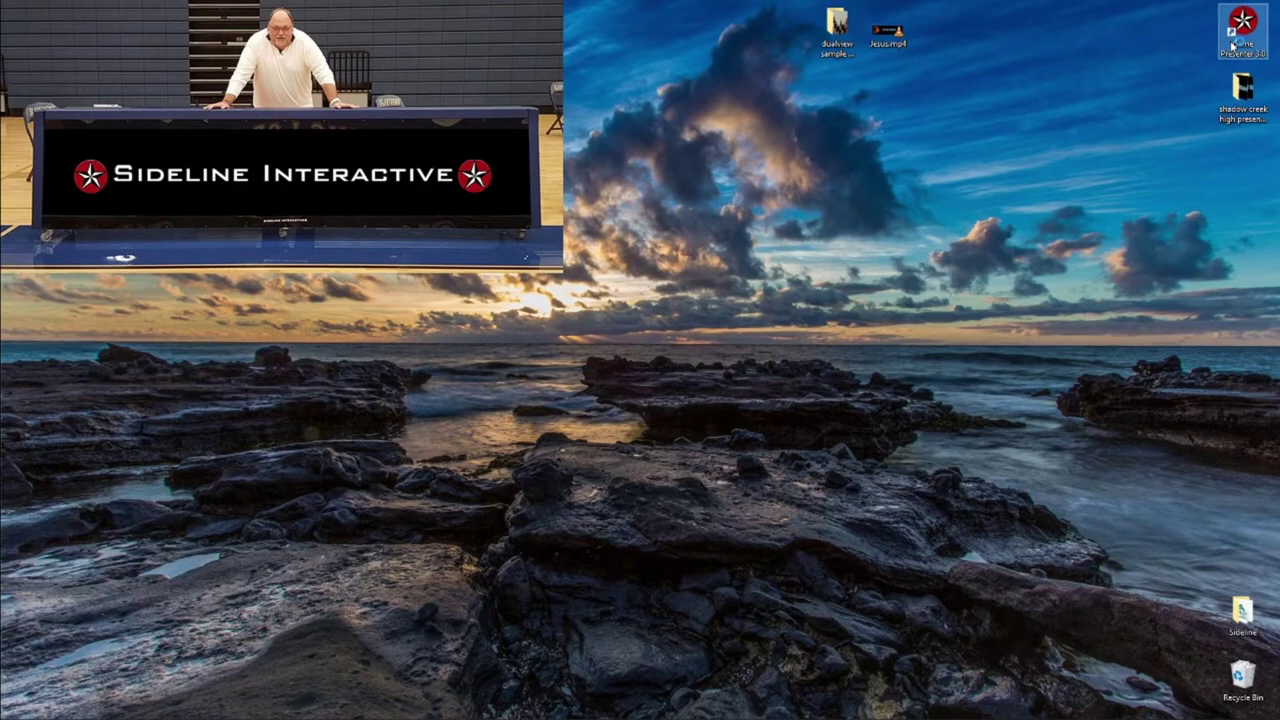
- Launch Game Presenter 3.0 from its desktop shortcut so the Shadow Creek intro plays
{"action": "double_click", "coordinate": [1232, 46]}
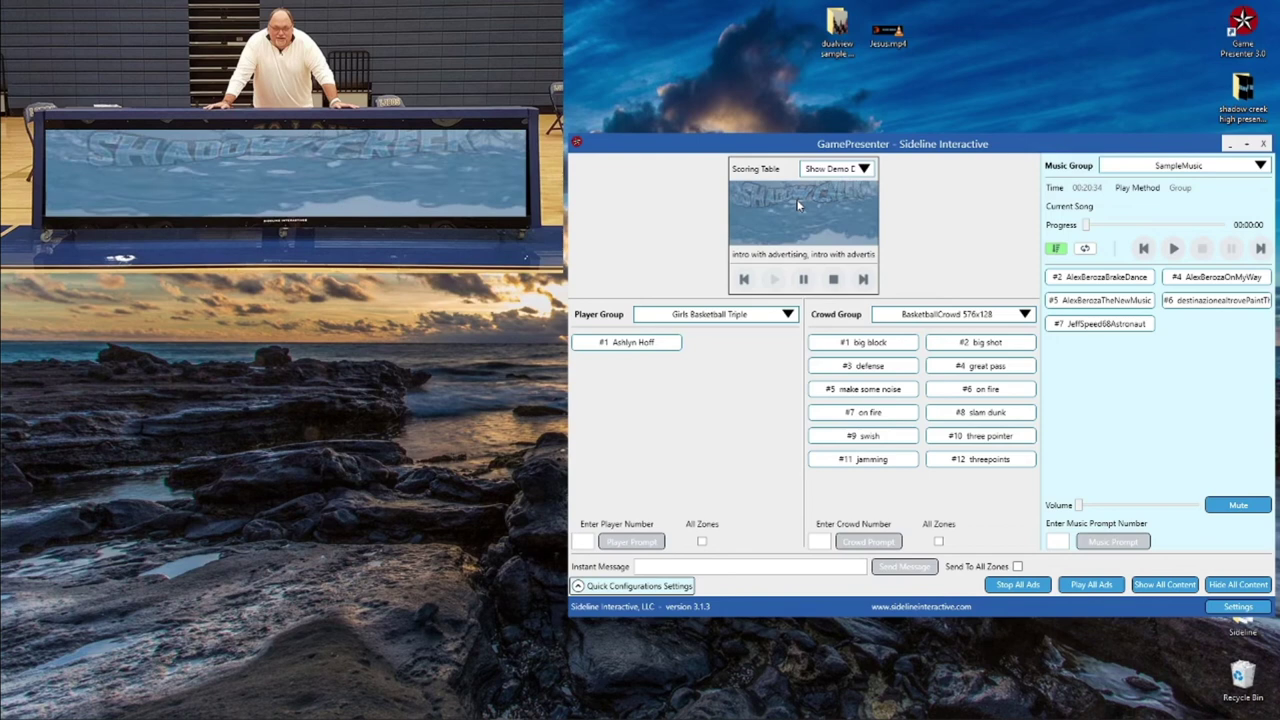
{"action": "left_click", "coordinate": [862, 171]}
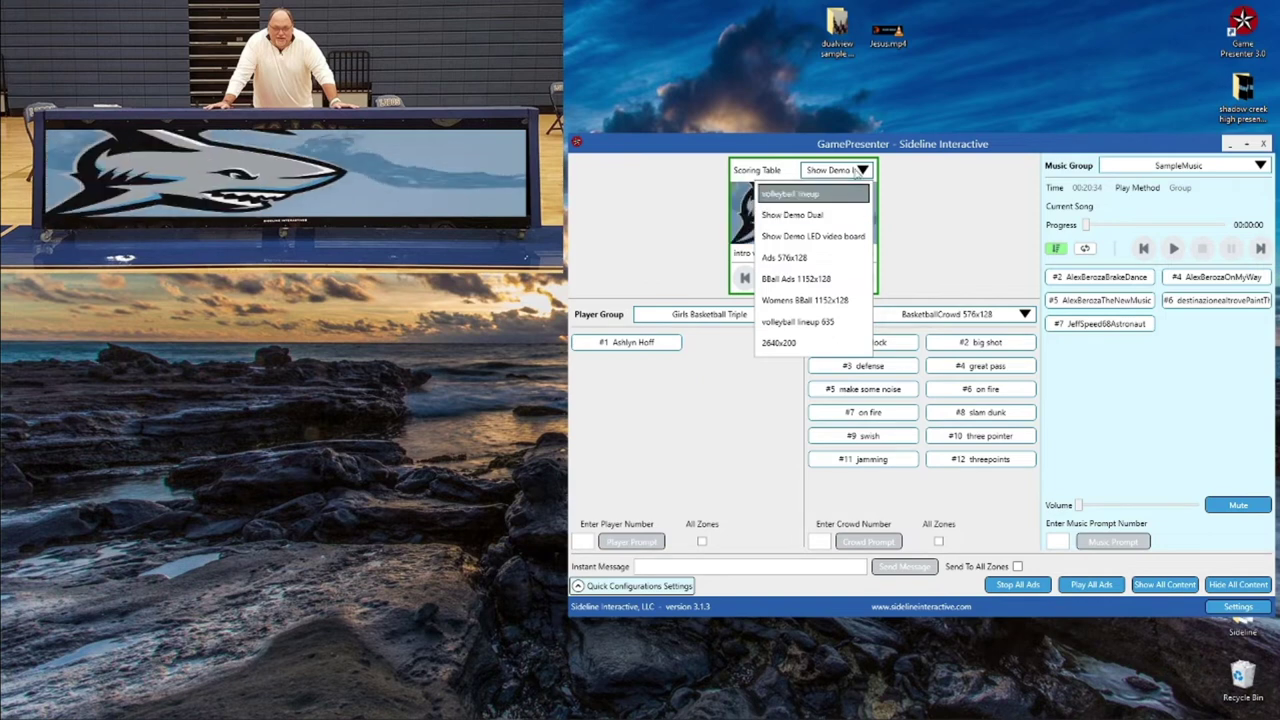
{"action": "left_click", "coordinate": [797, 321]}
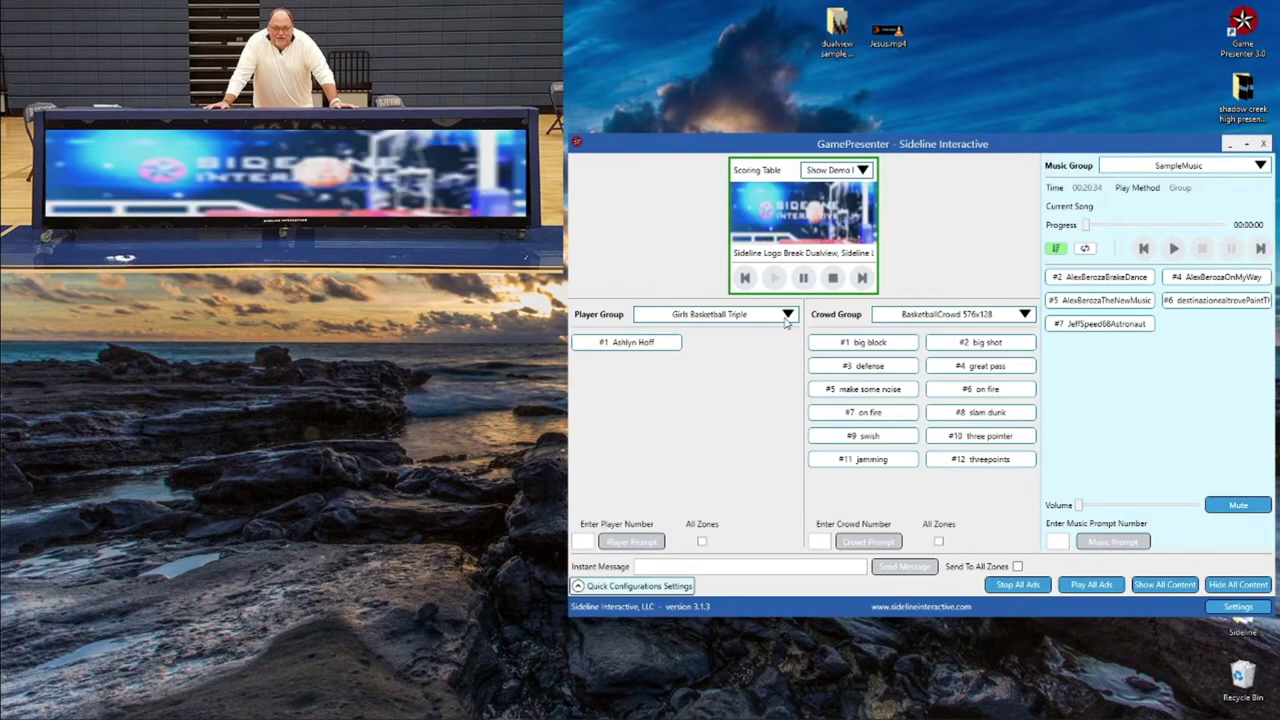
{"action": "left_click", "coordinate": [786, 316]}
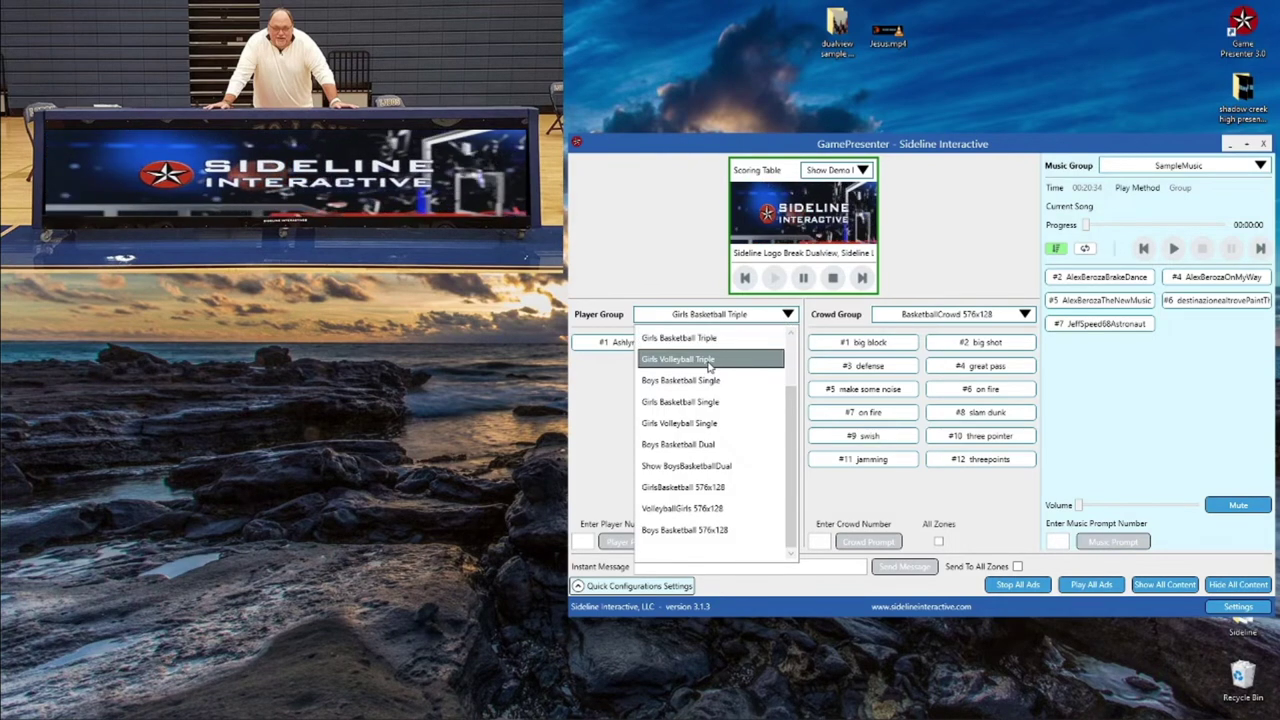
{"action": "left_click", "coordinate": [699, 388]}
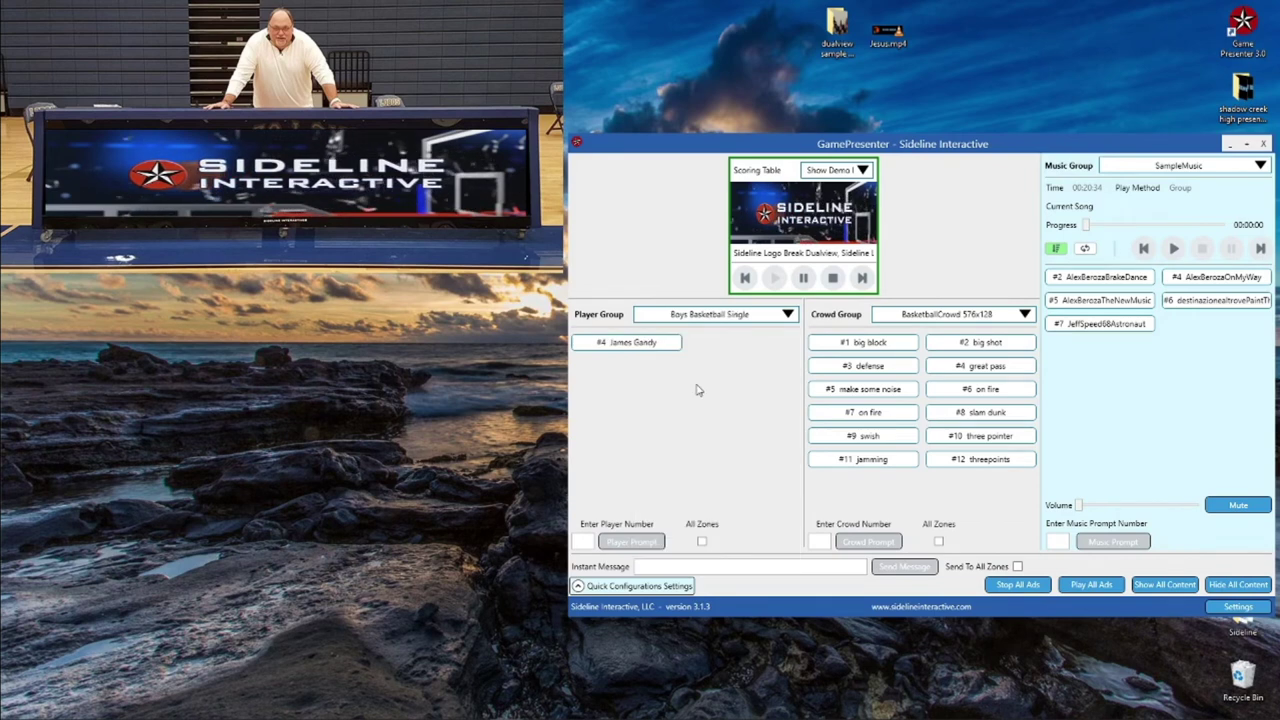
{"action": "left_click", "coordinate": [787, 314]}
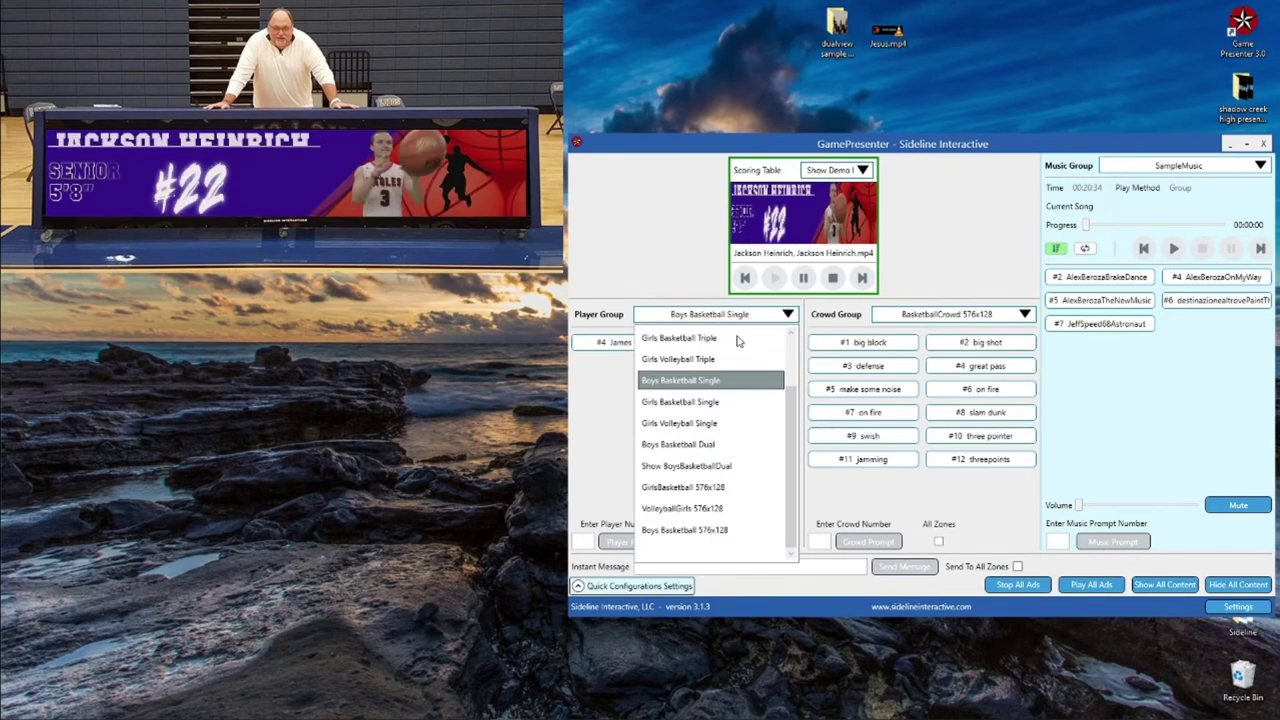
{"action": "left_click", "coordinate": [710, 342]}
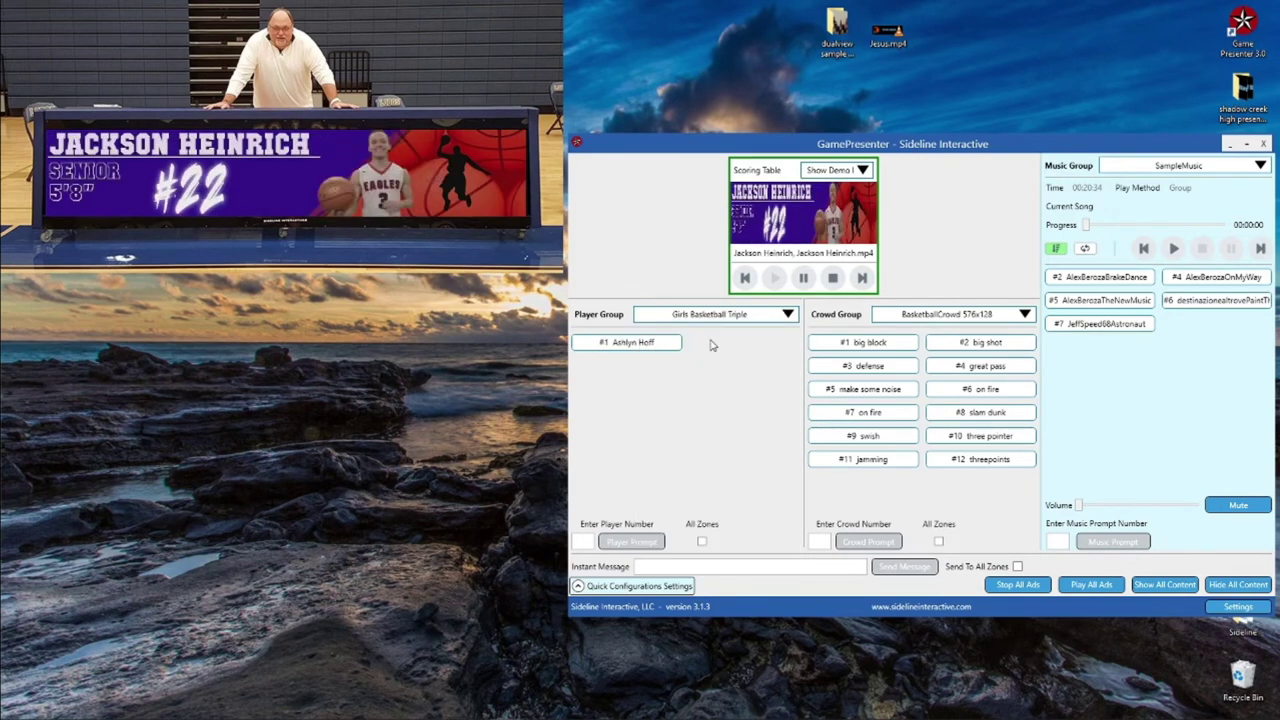
{"action": "left_click", "coordinate": [666, 343]}
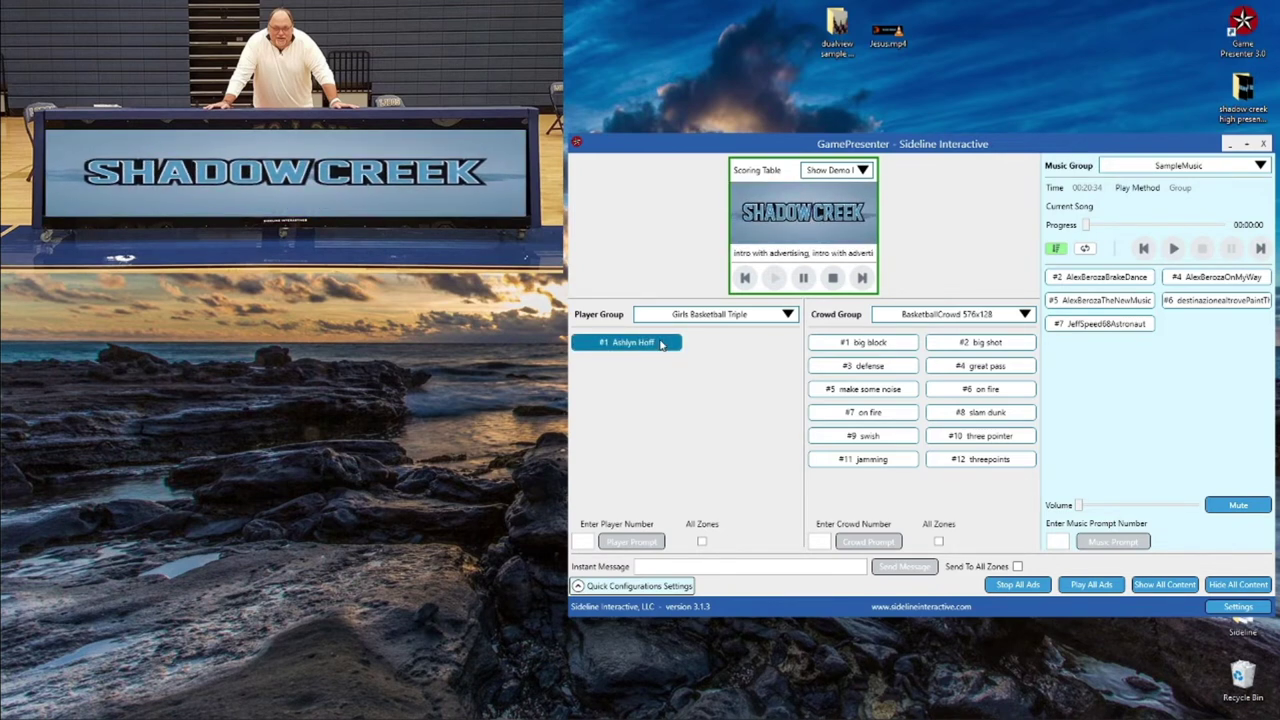
{"action": "left_click", "coordinate": [660, 344]}
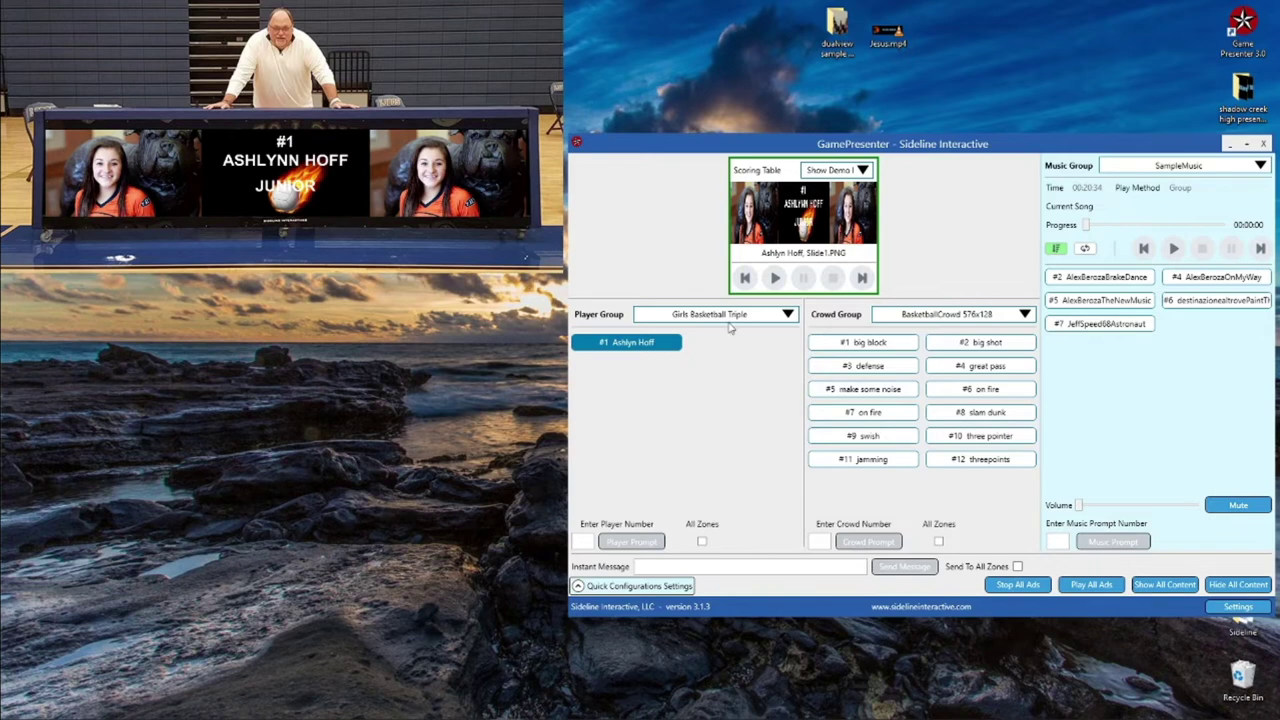
{"action": "left_click", "coordinate": [775, 278]}
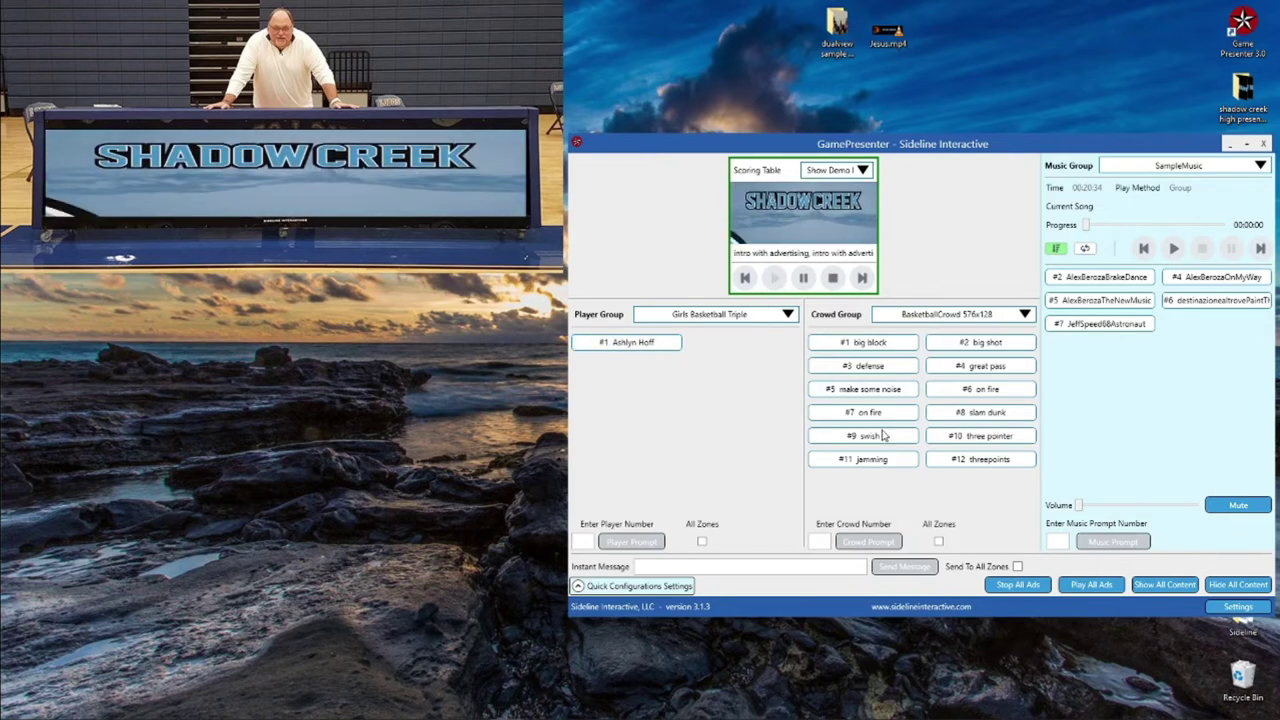
- Trigger the #1 big block crowd prompt and enter 'Hi' in the Instant Message field
{"action": "left_click", "coordinate": [864, 345]}
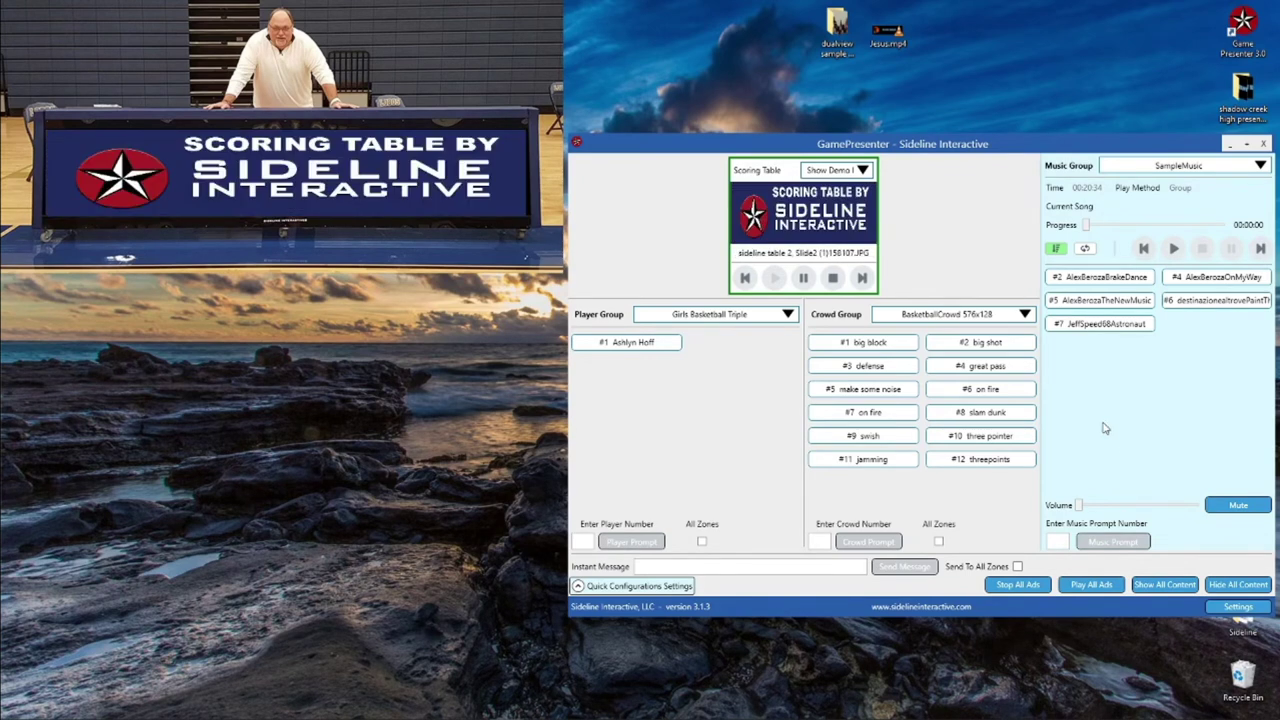
{"action": "left_click", "coordinate": [783, 566]}
{"action": "type", "text": "Hi"}
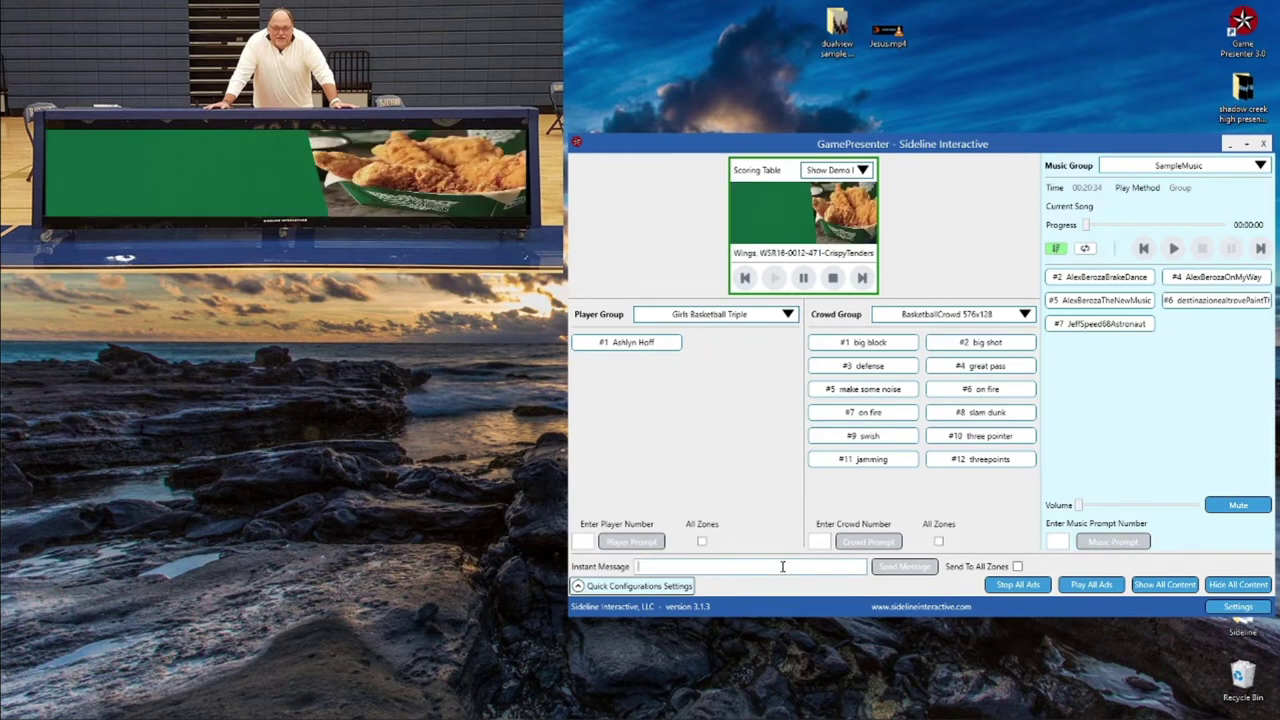